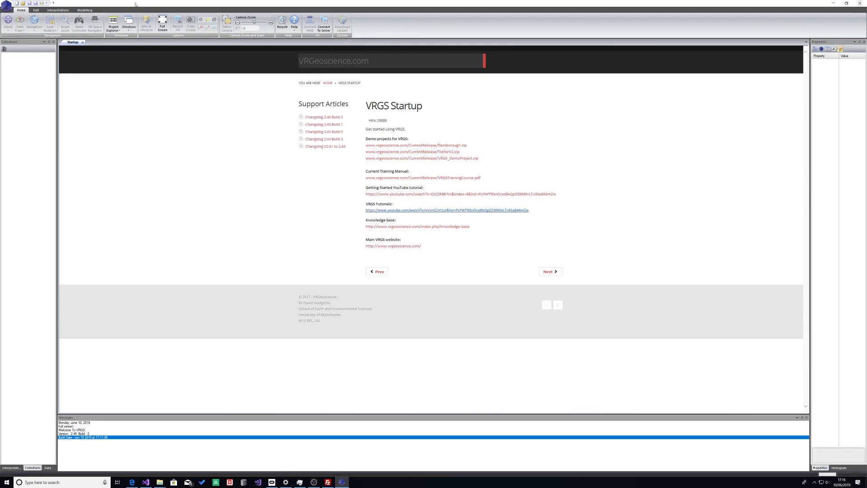
- Create a new VRGS project named TestLAS in the VRGS_DemoProject folder, replacing the existing file
click(6, 4)
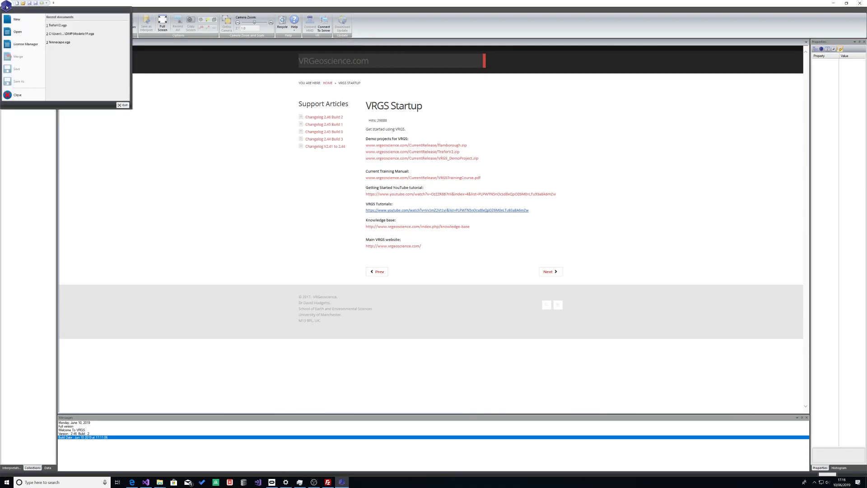
click(16, 19)
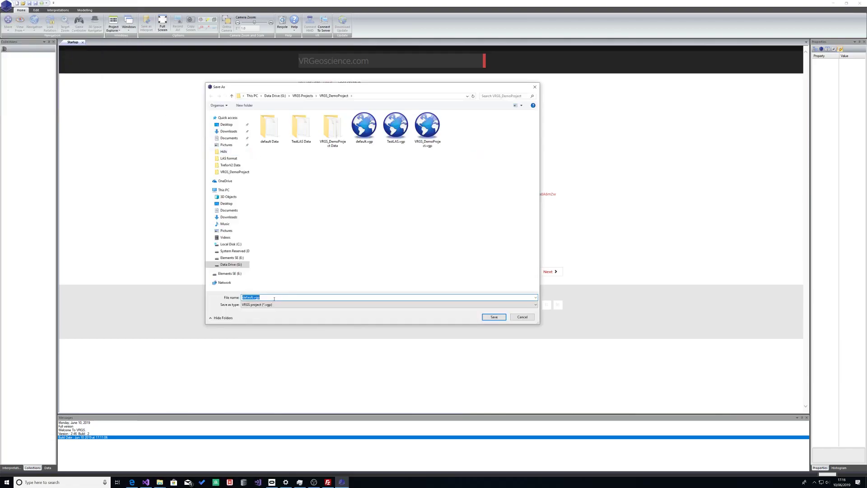
click(257, 297)
double_click(252, 296)
text(TestLAS)
key(Return)
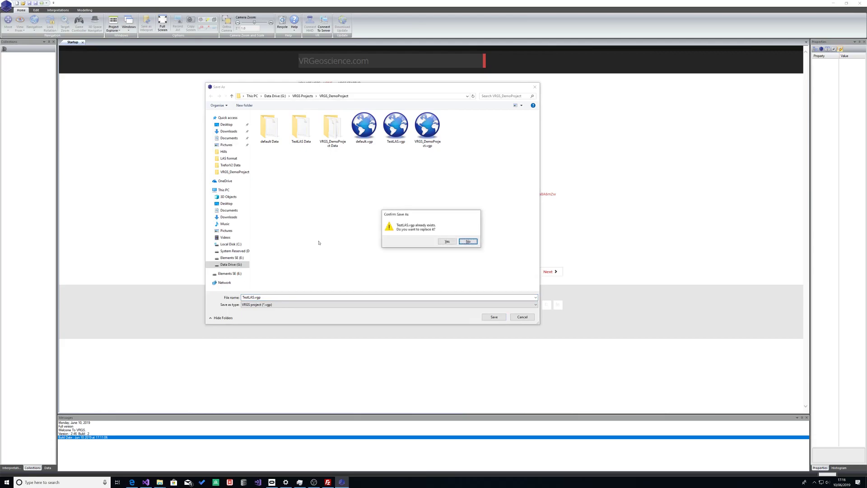
click(447, 242)
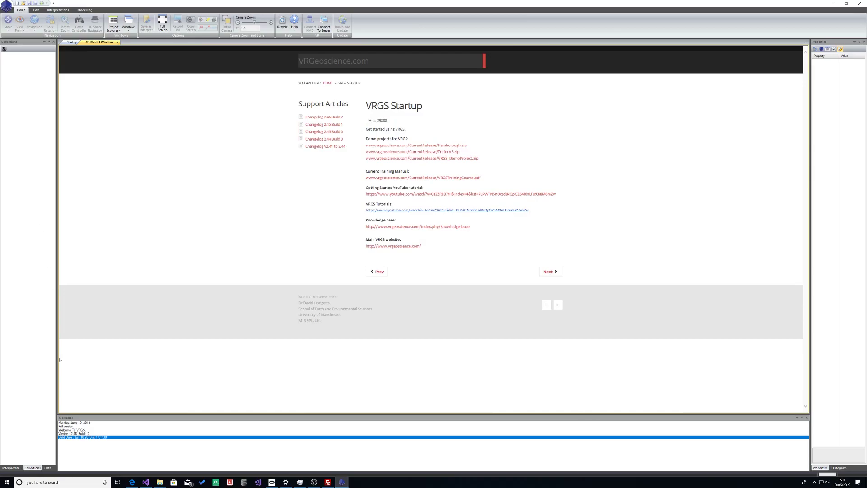
- Import POLETA_OpenTopo.las from the Desktop as a point cloud in LAS Lidar Data Exchange format
click(47, 468)
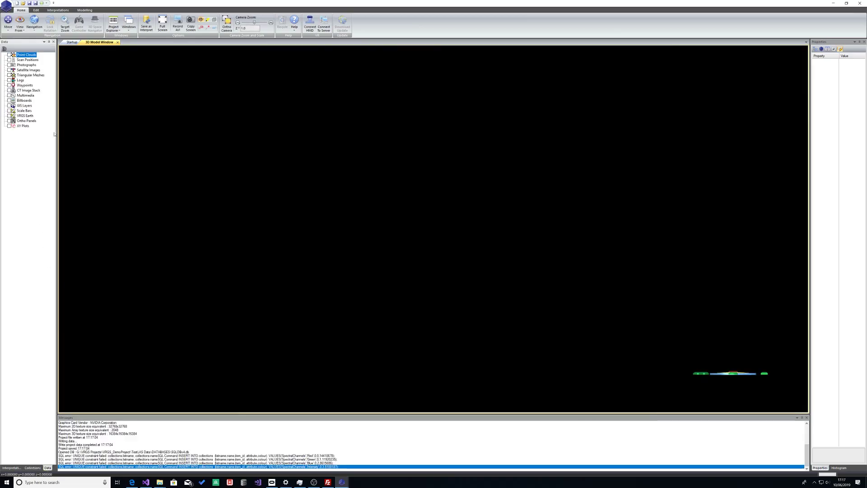
right_click(31, 56)
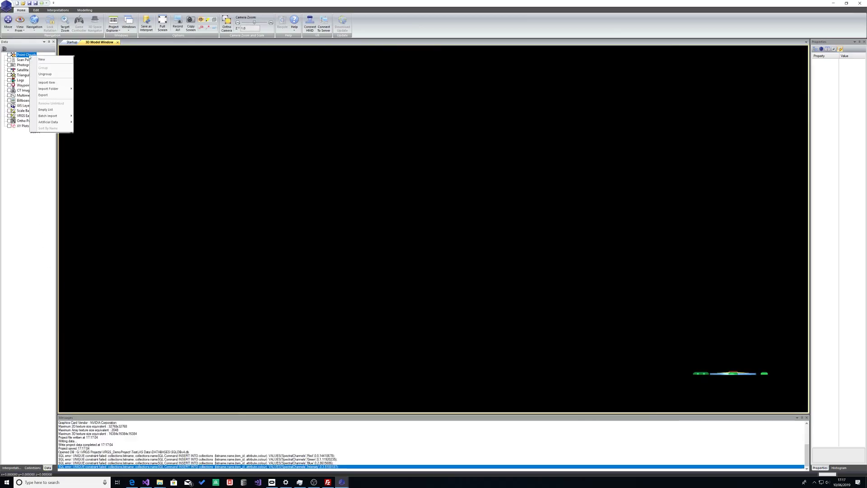
click(46, 82)
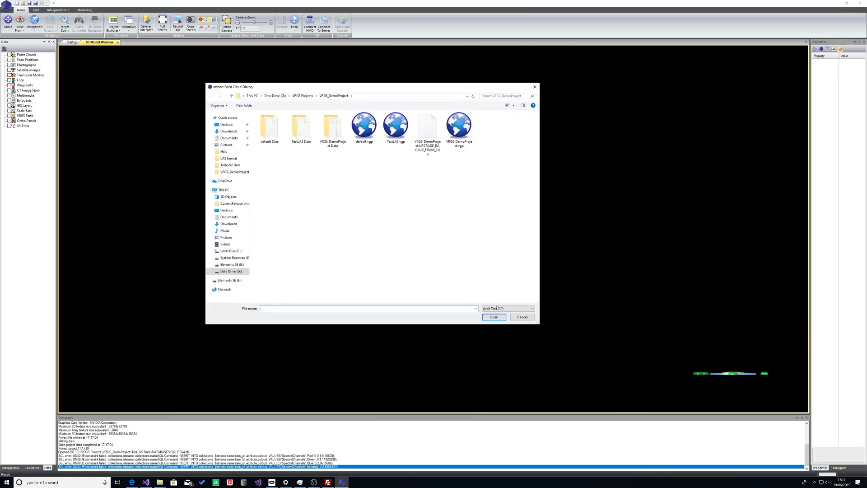
click(497, 309)
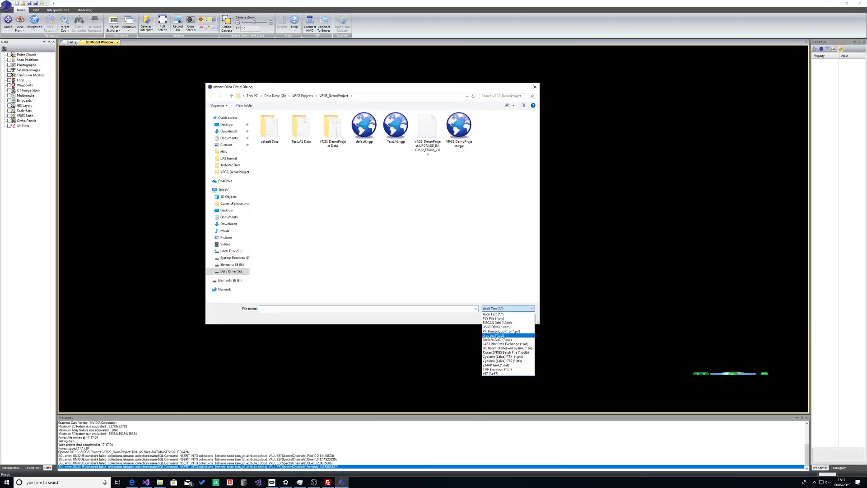
click(497, 345)
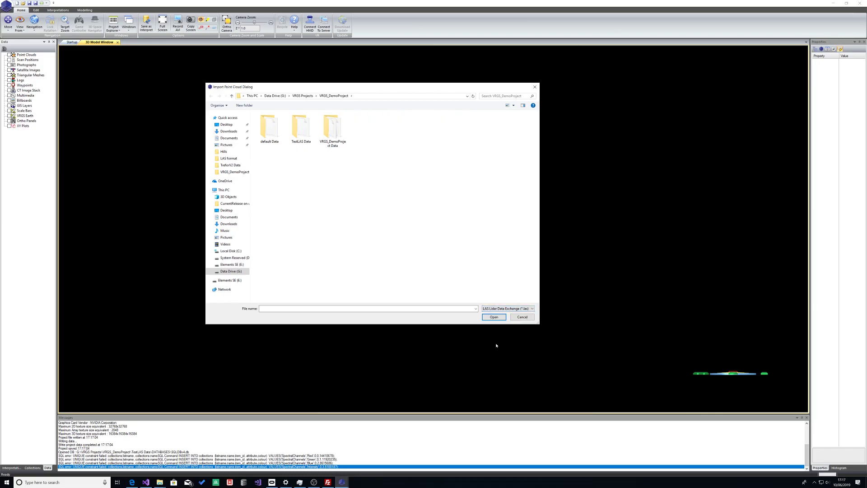
click(227, 124)
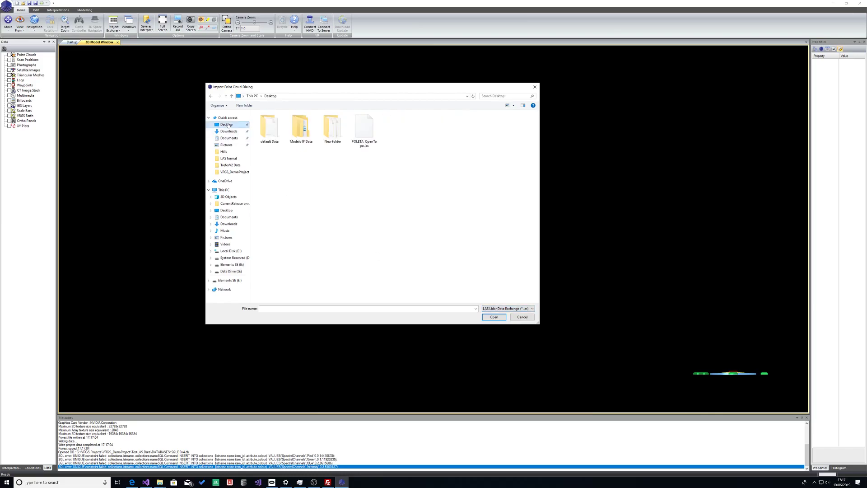
click(368, 132)
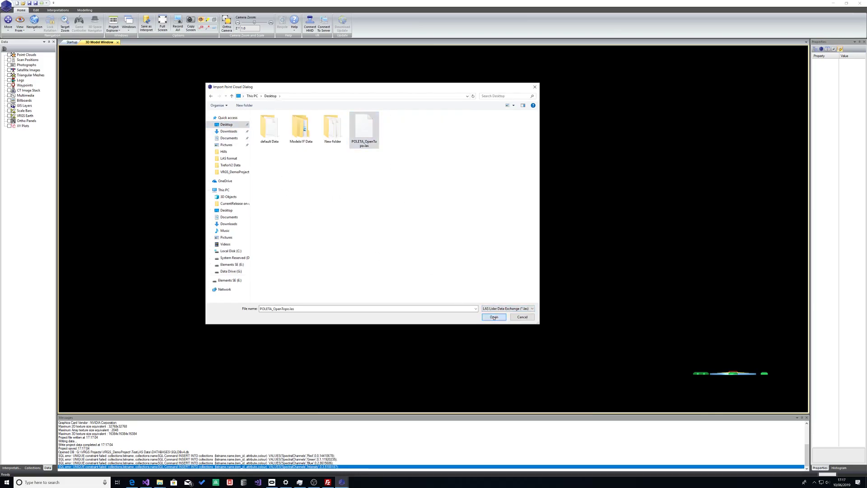
click(493, 317)
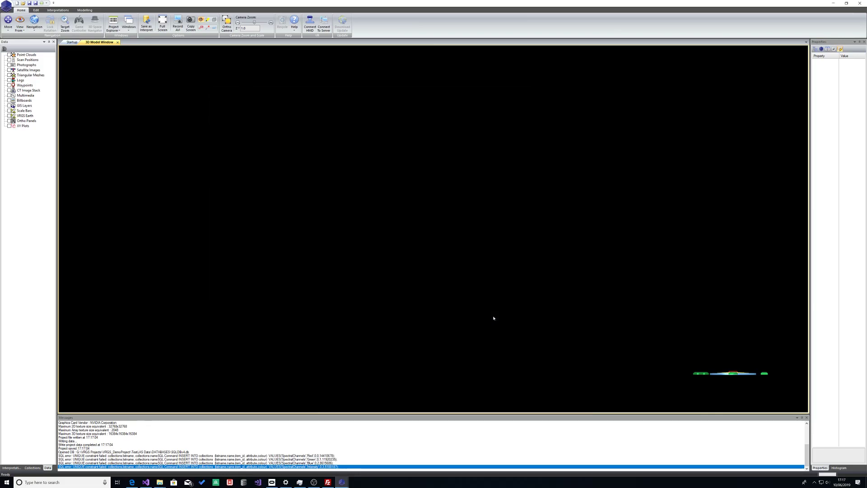
- Make the POLETA_OpenTopo point cloud visible with its attributes expanded and go to it in the 3D model window
click(4, 55)
click(10, 60)
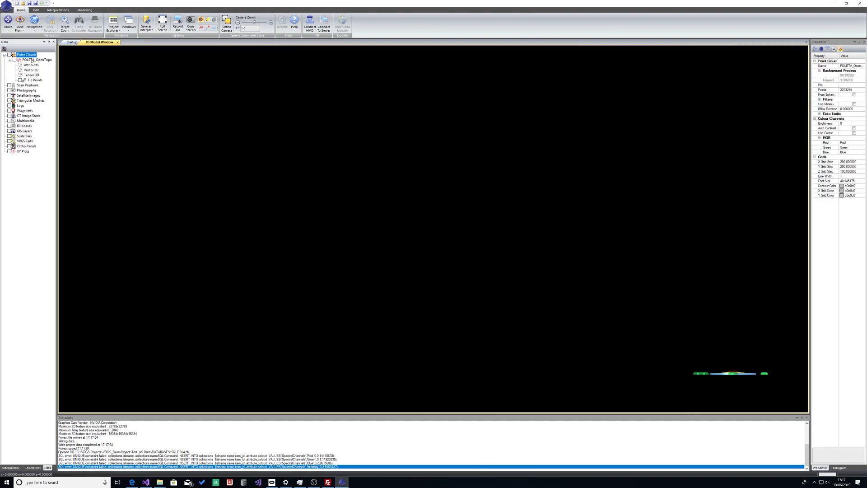
click(32, 60)
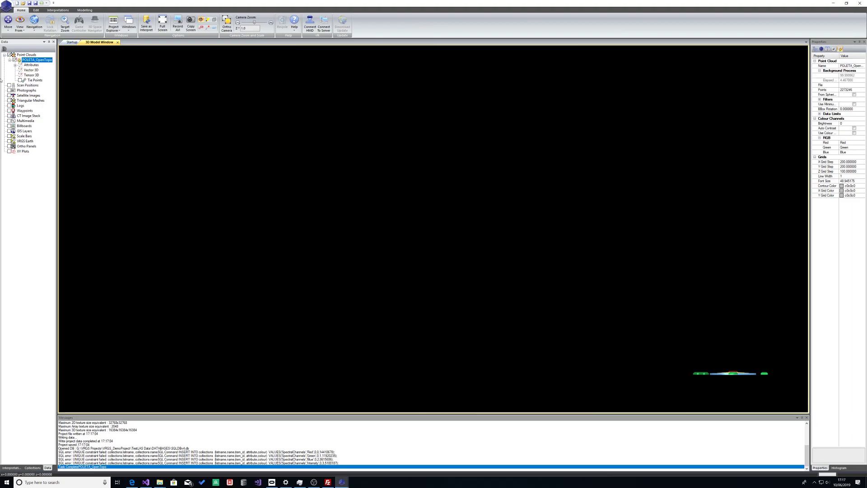
click(15, 66)
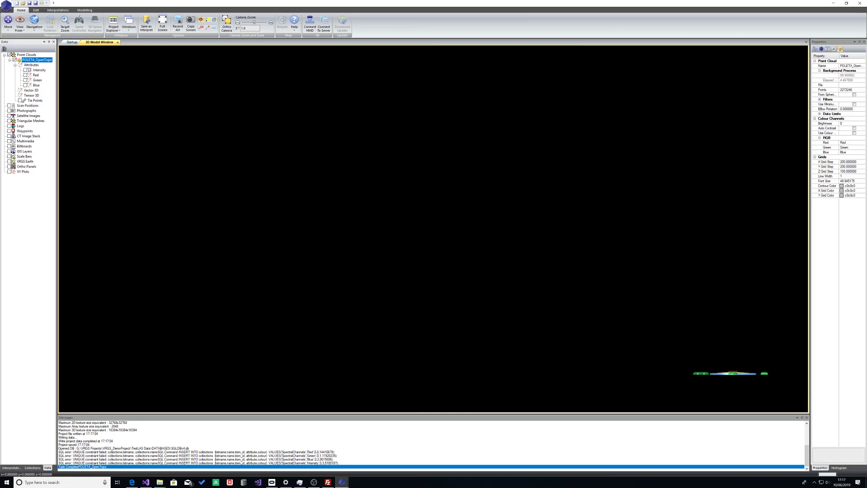
right_click(35, 60)
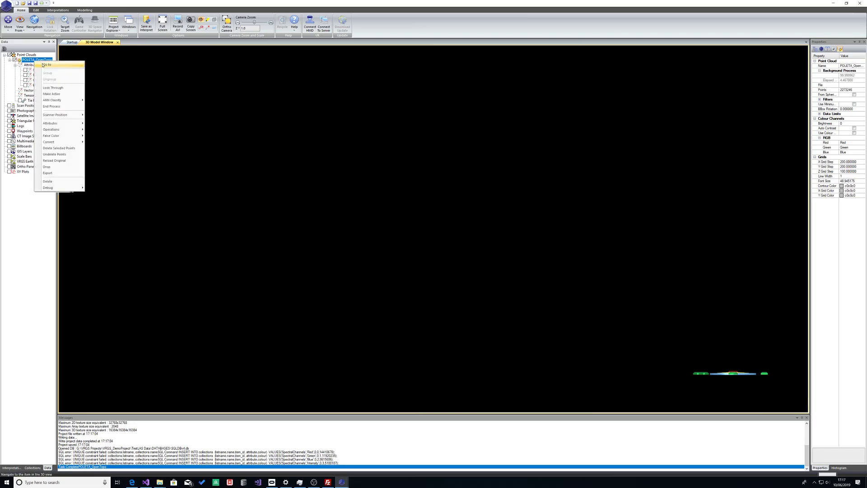
click(50, 66)
drag(429, 199, 275, 224)
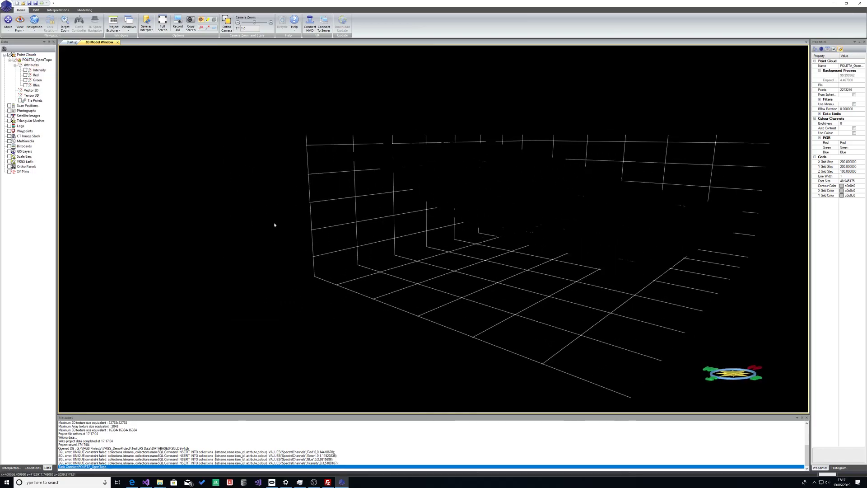
drag(491, 213, 409, 203)
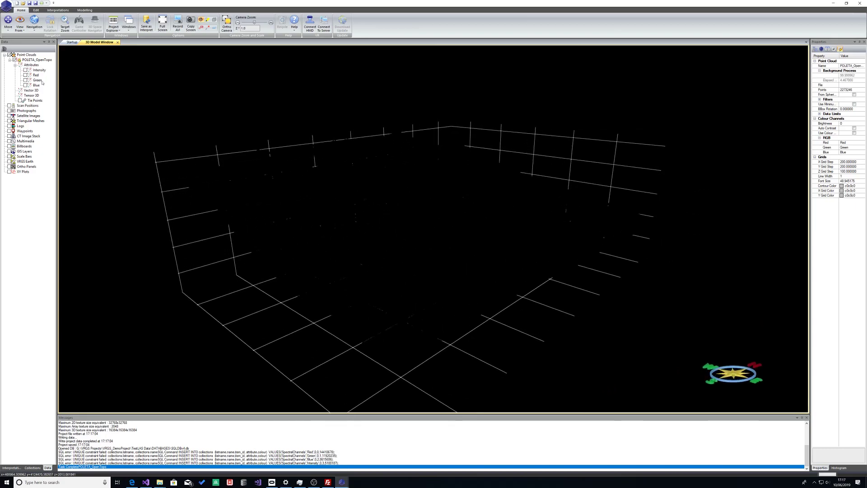
- Display the point cloud's Intensity attribute and examine the terrain from different angles
click(26, 70)
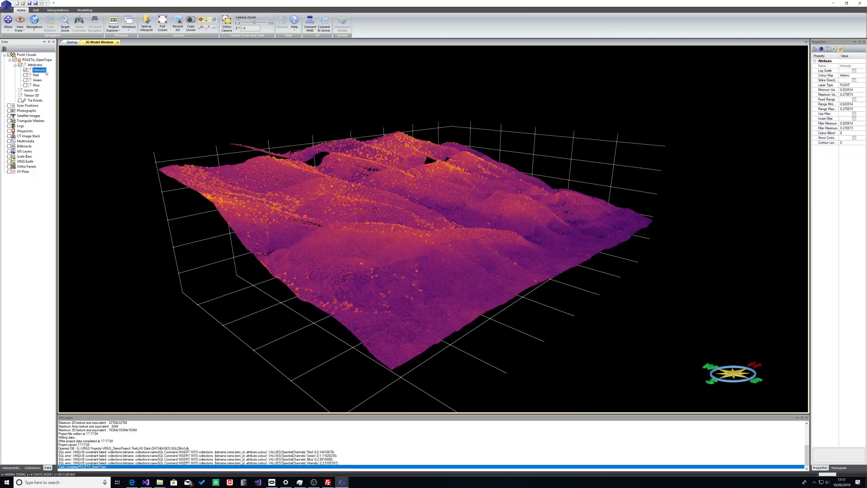
drag(359, 208, 253, 202)
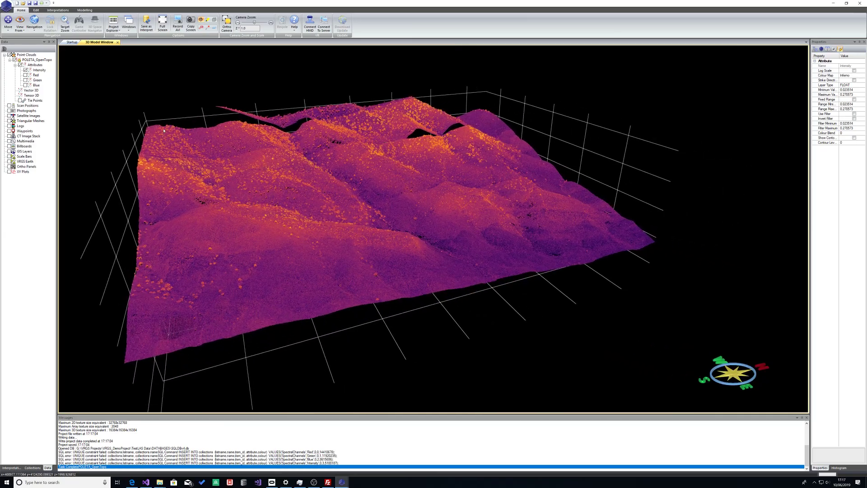
drag(164, 130, 171, 117)
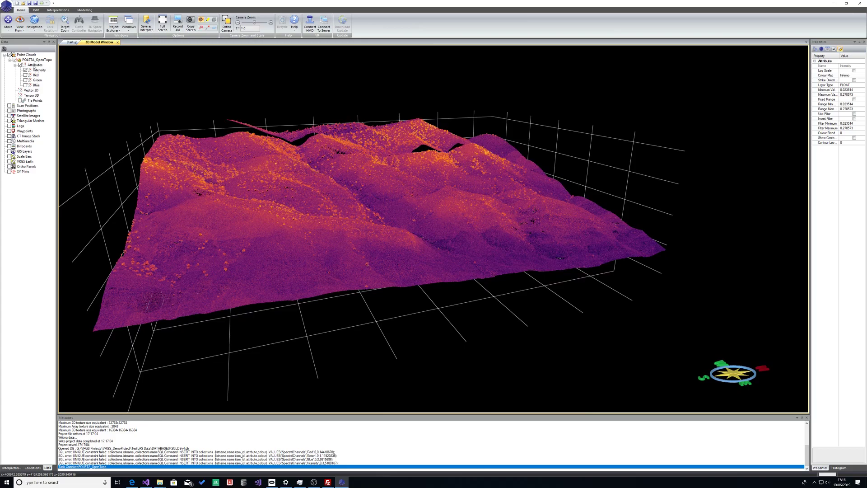
- Apply Elevation false color to the POLETA_OpenTopo point cloud and turn off its Intensity attribute display
right_click(35, 60)
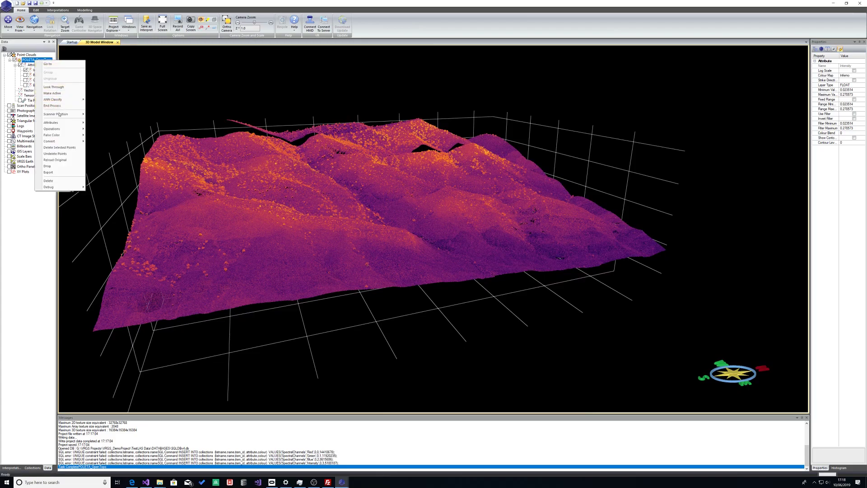
mouse_move(62, 130)
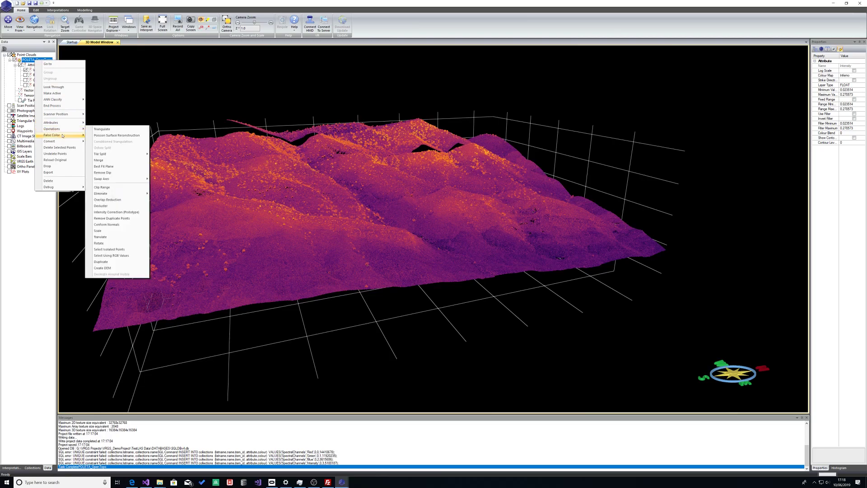
click(105, 148)
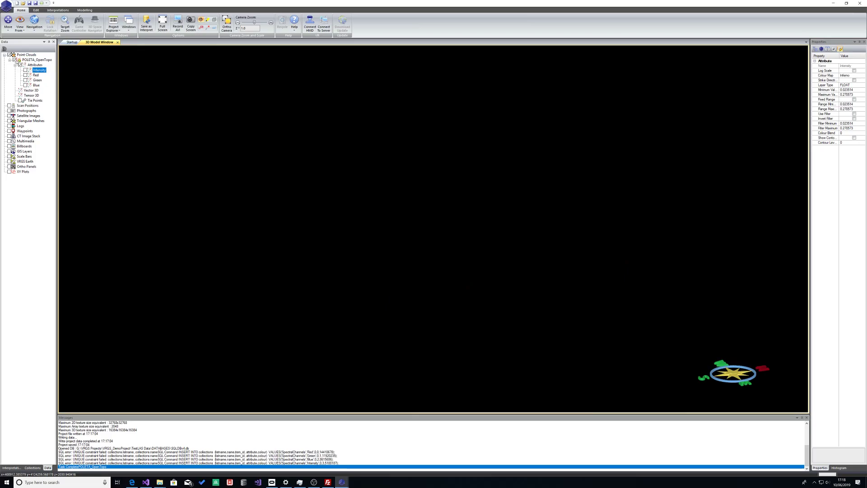
click(16, 60)
click(15, 60)
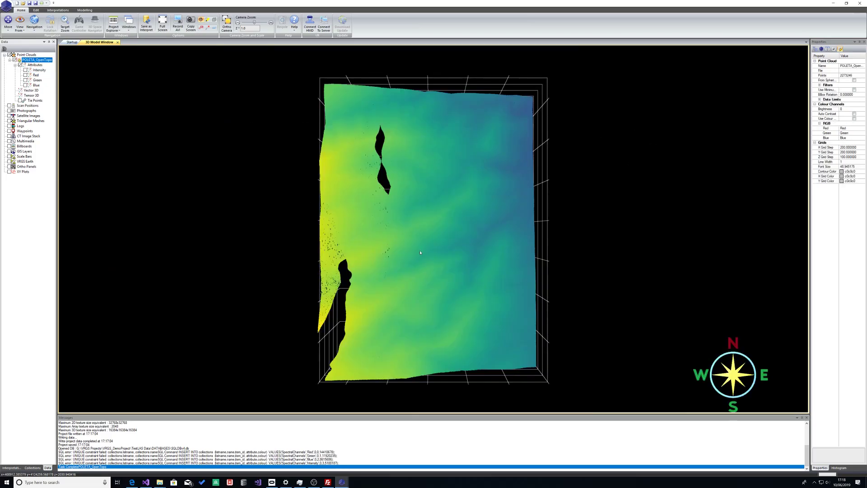
- Select the stray points beneath the terrain surface with Rectangle Select in a side view and delete them from the point cloud
drag(422, 251, 397, 112)
scroll(414, 209, up, 4)
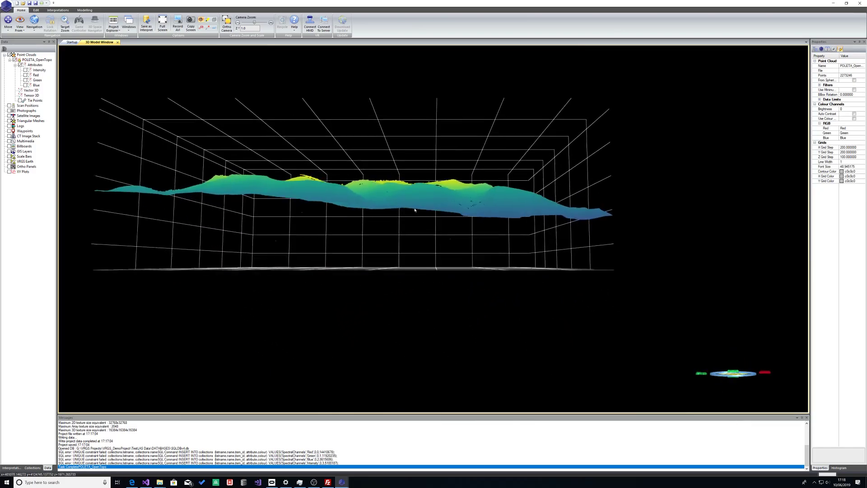
drag(427, 157, 365, 240)
right_drag(366, 240, 363, 223)
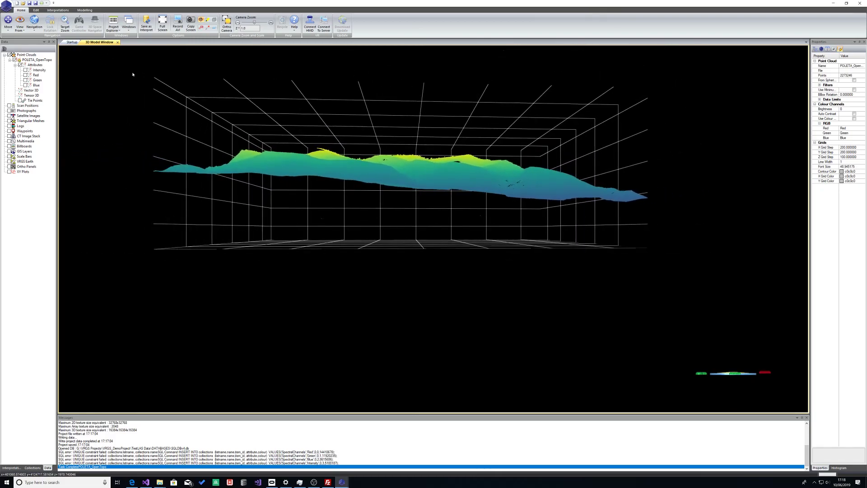
click(36, 10)
click(14, 23)
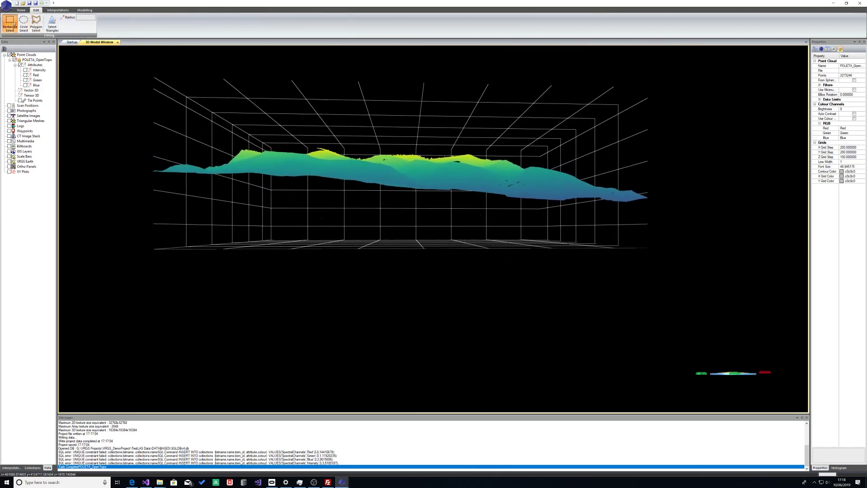
drag(655, 281, 379, 260)
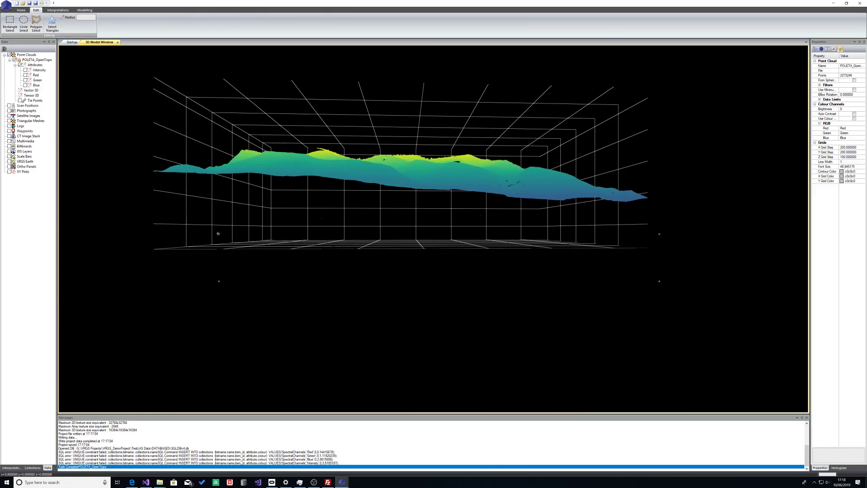
drag(173, 202, 152, 203)
right_click(32, 60)
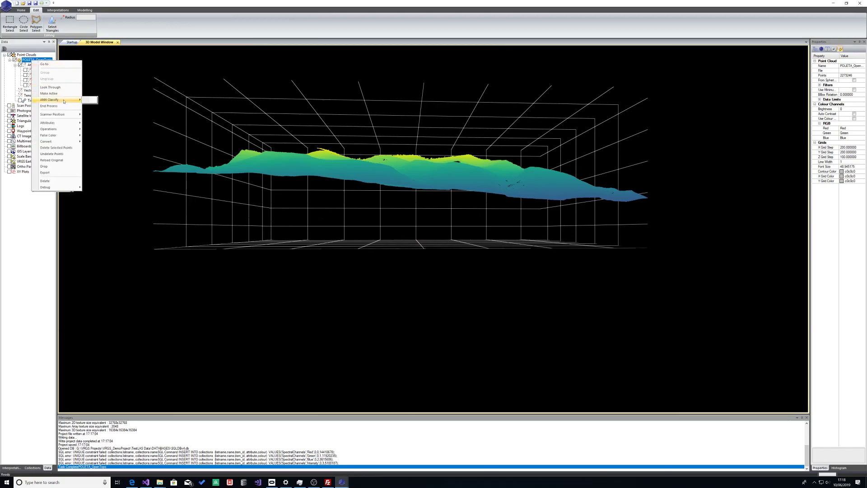
click(73, 147)
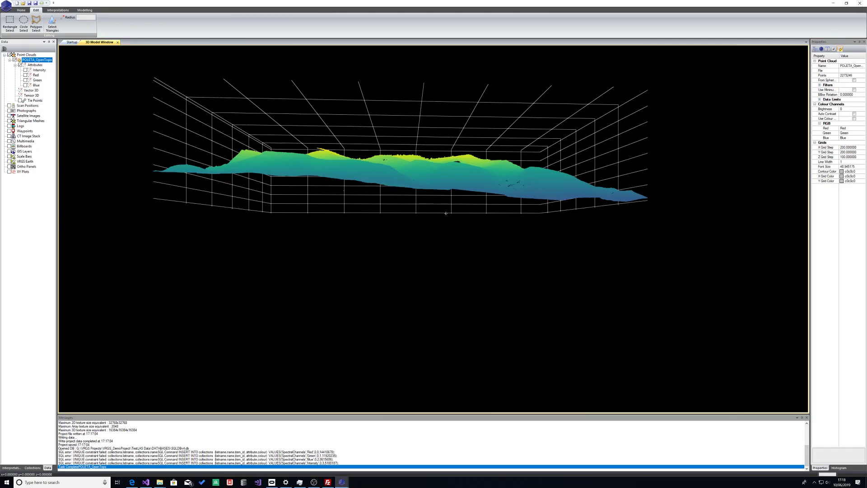
key(r)
click(21, 10)
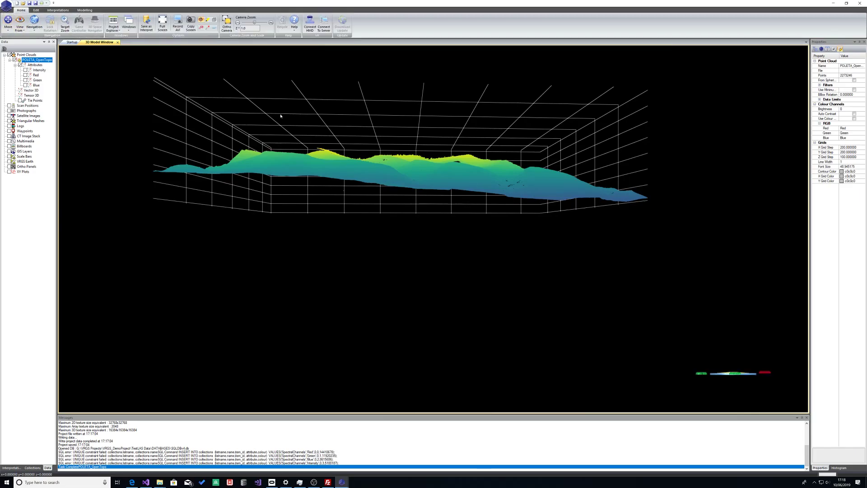
- Reapply Elevation false color to the cleaned POLETA_OpenTopo point cloud
drag(281, 116, 475, 247)
scroll(474, 247, up, 5)
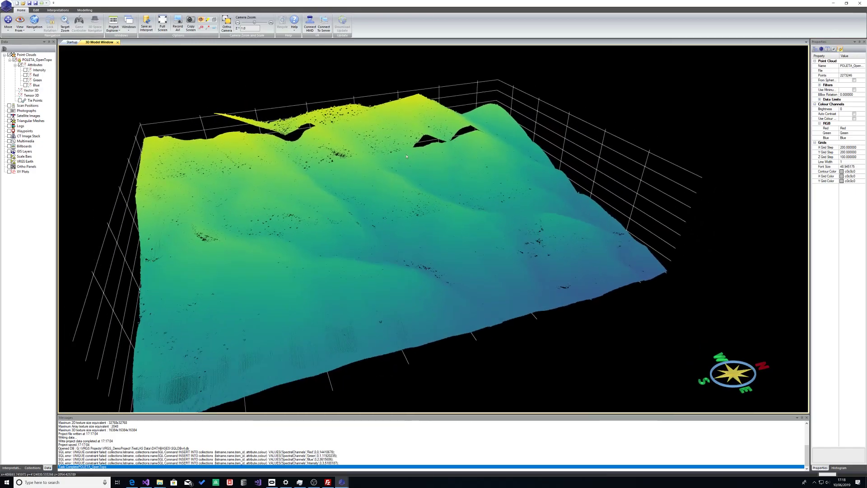
right_click(29, 59)
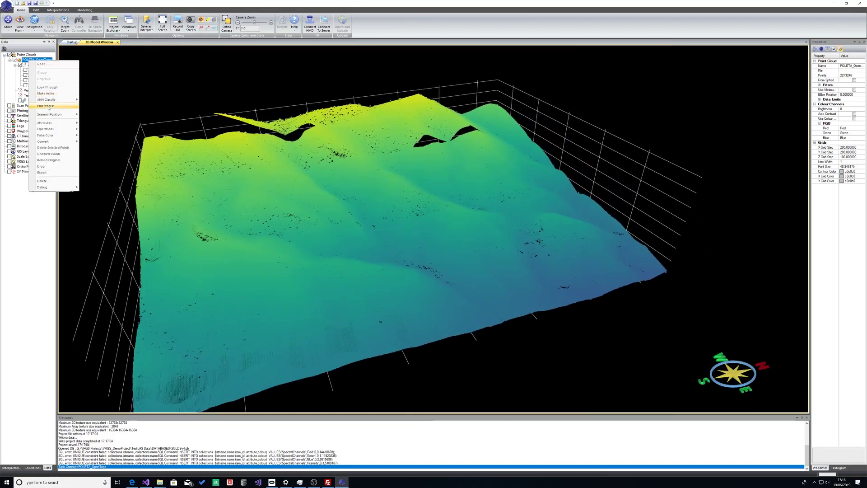
mouse_move(45, 135)
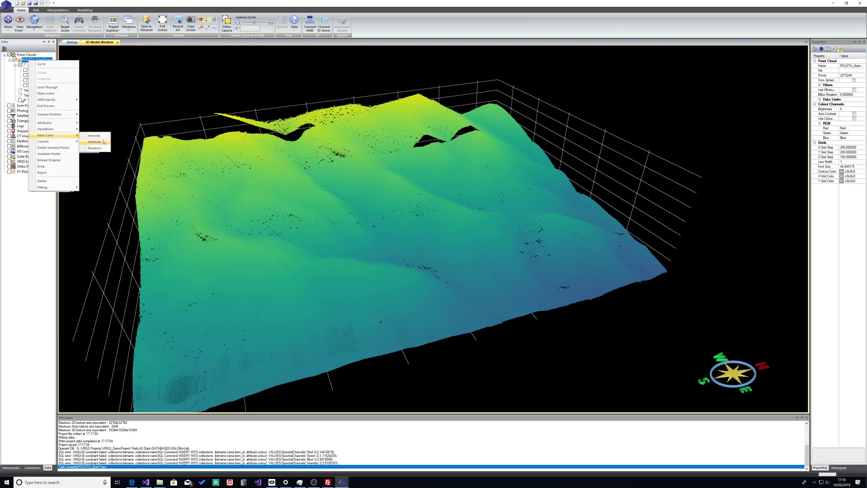
click(105, 150)
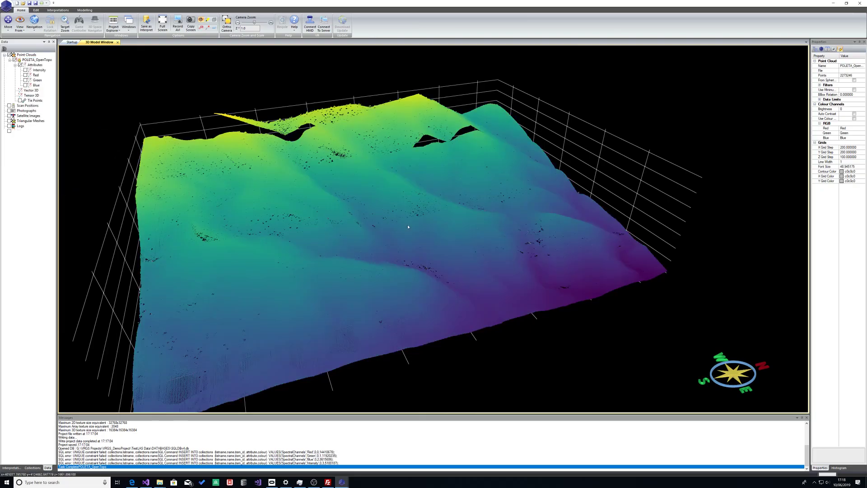
- Turn off the bounding box display for the Point Clouds group
drag(408, 226, 390, 196)
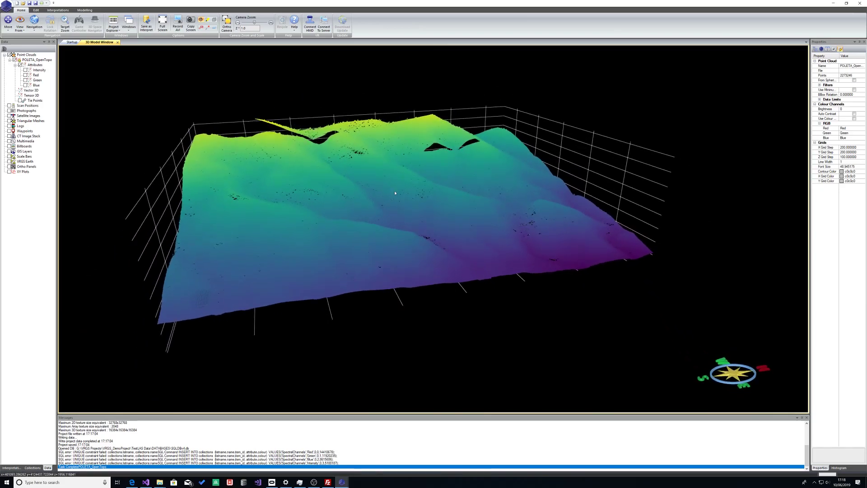
scroll(387, 197, up, 3)
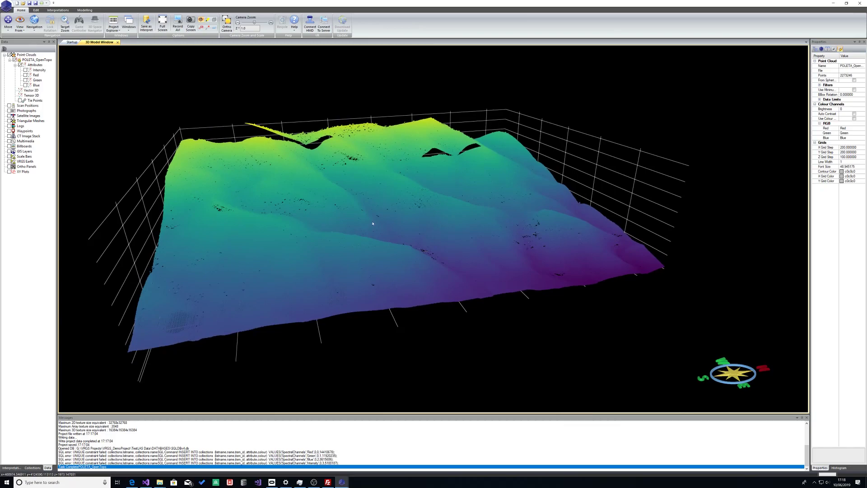
scroll(375, 207, up, 3)
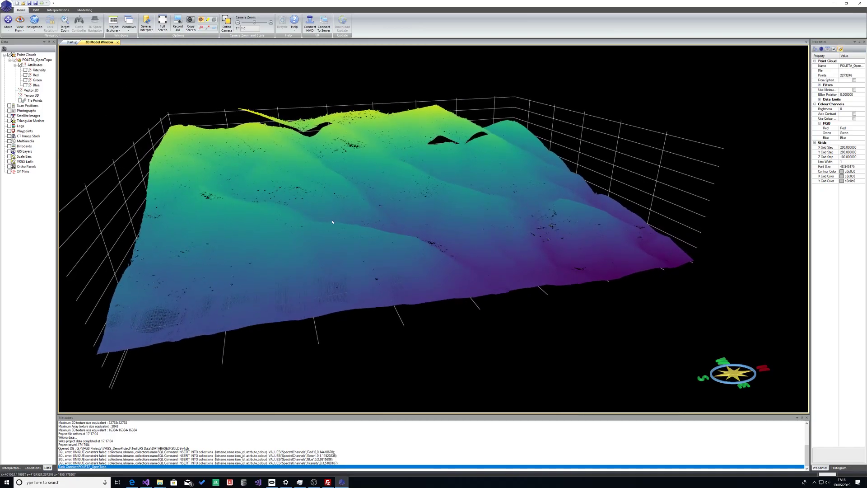
scroll(332, 221, up, 5)
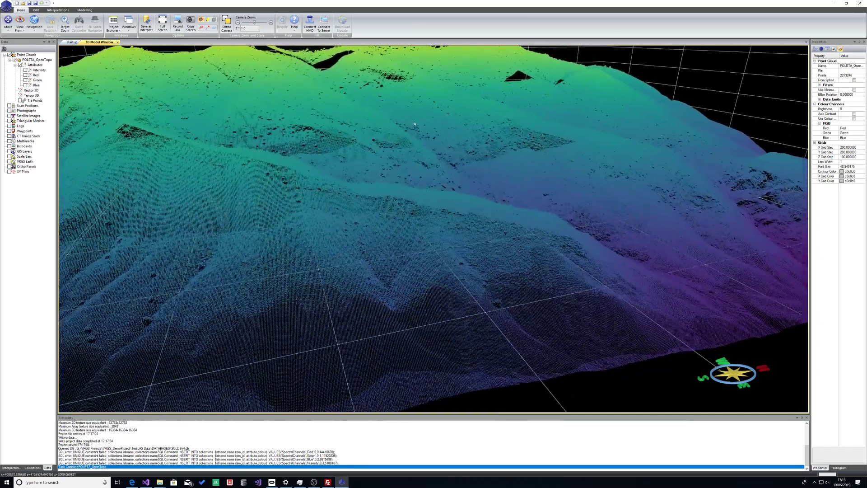
scroll(414, 124, up, 2)
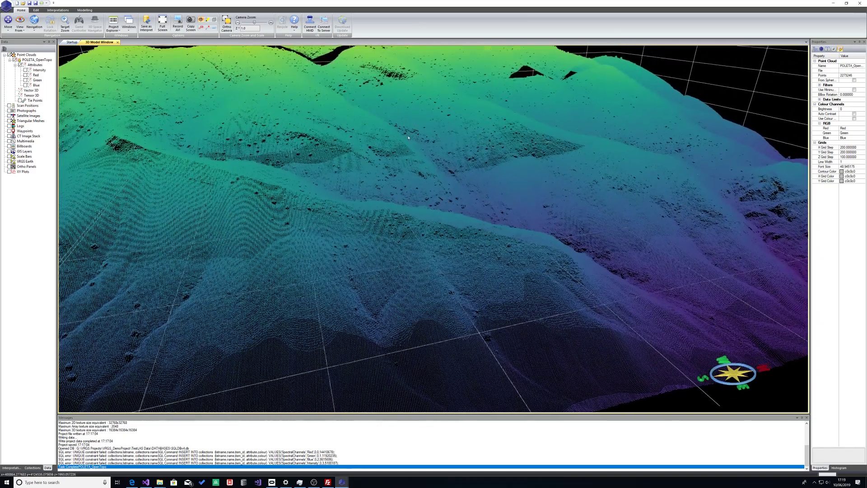
click(58, 10)
click(26, 54)
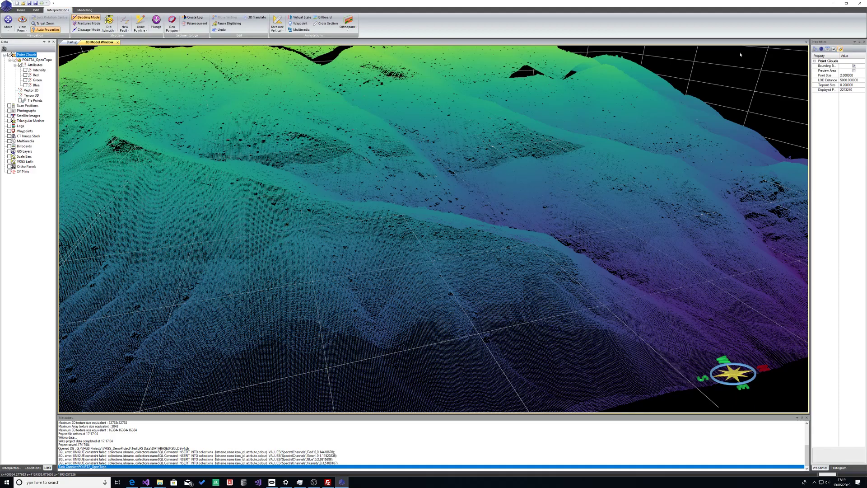
click(855, 66)
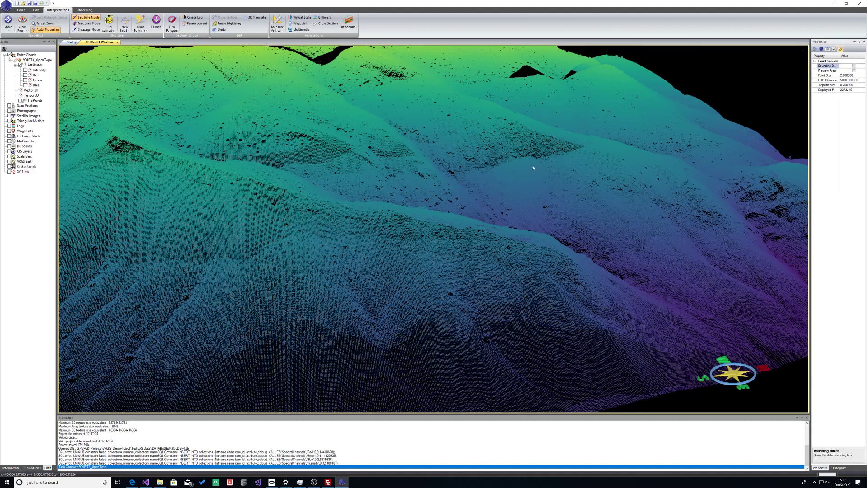
- Digitize a long curved polyline on the near hillslope and a smaller geopolygon outline just south of it
scroll(370, 240, up, 2)
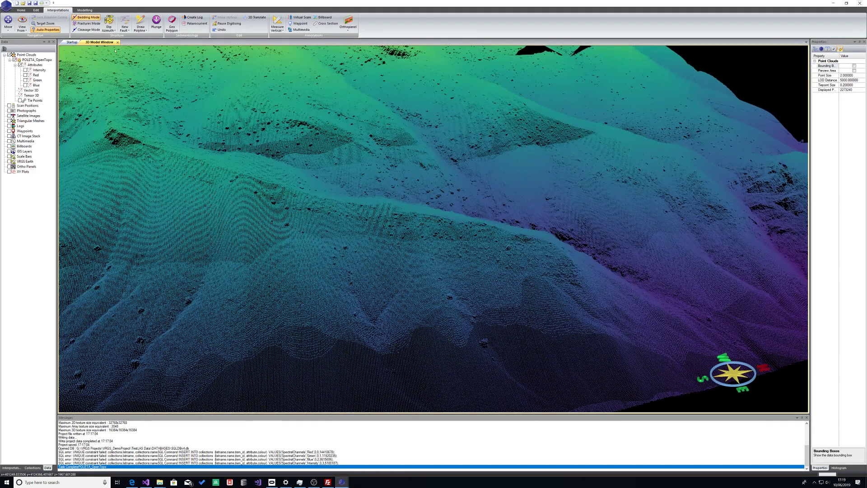
click(140, 23)
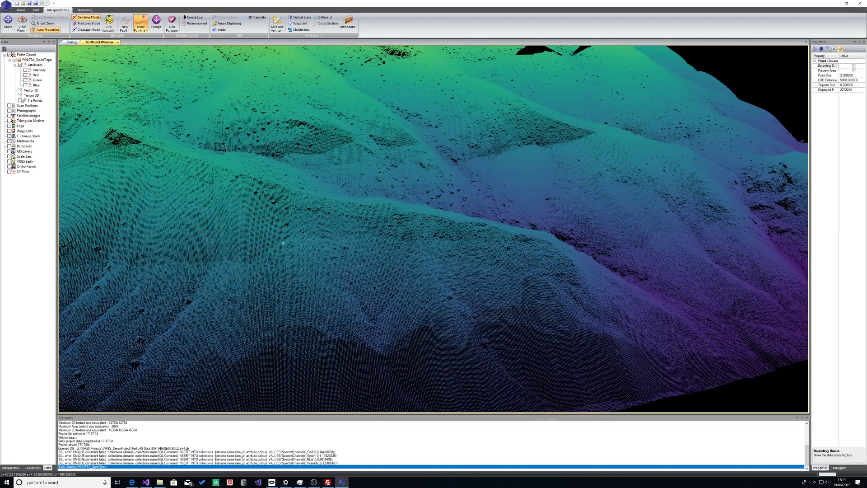
drag(337, 291, 291, 290)
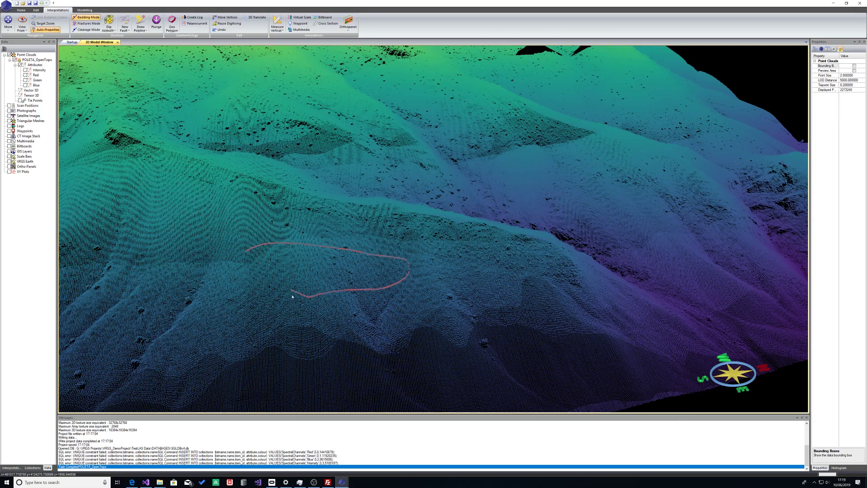
click(172, 23)
drag(163, 251, 162, 250)
- Place a bedding dip and azimuth measurement on the slope above the geopolygon, enable Auto Size for orientations and inspect its disk
click(109, 20)
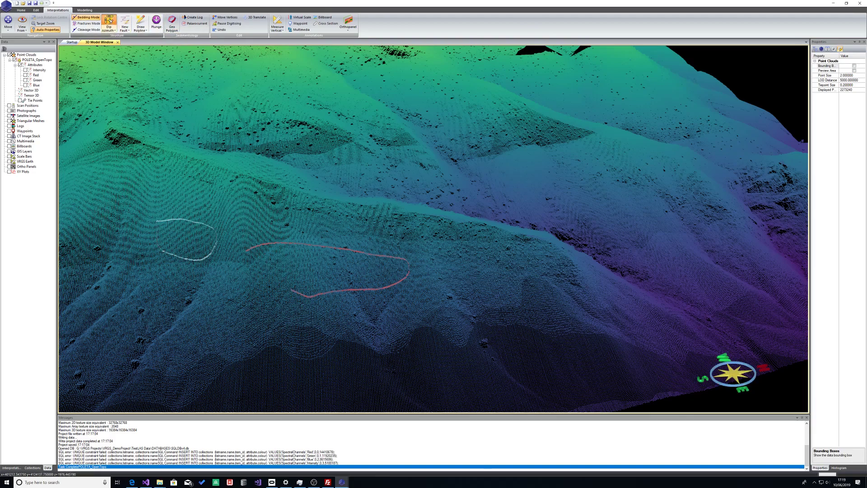
click(175, 172)
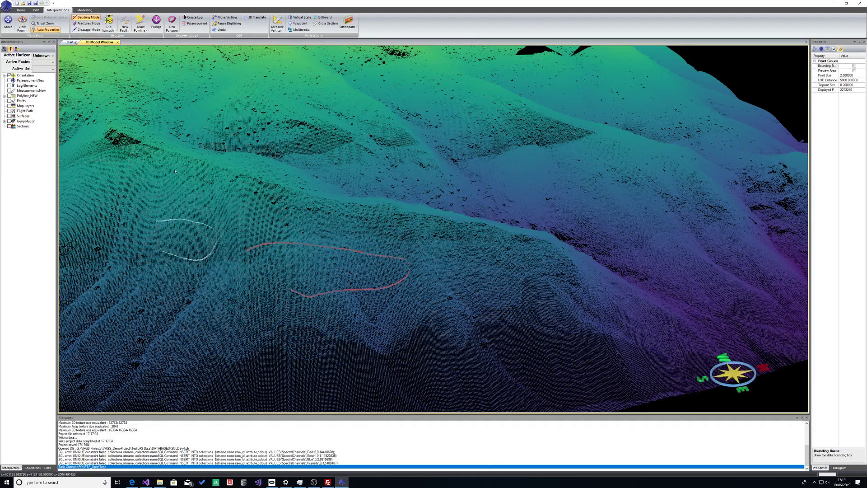
click(4, 75)
click(25, 75)
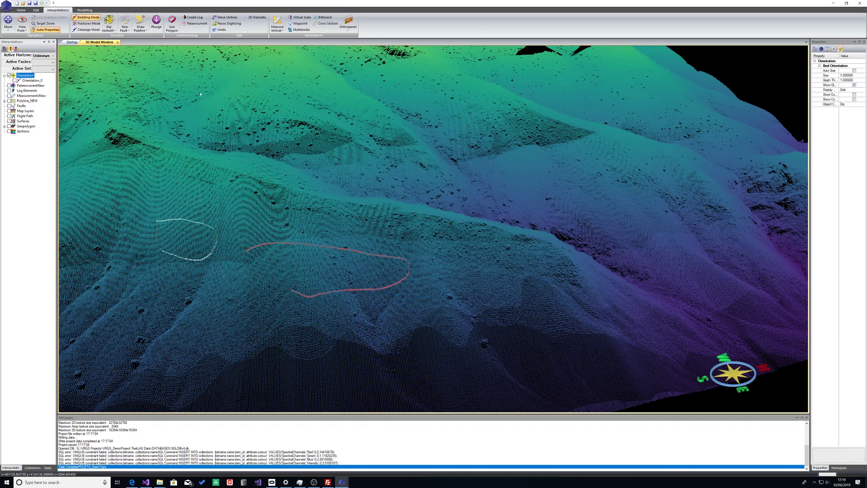
click(854, 71)
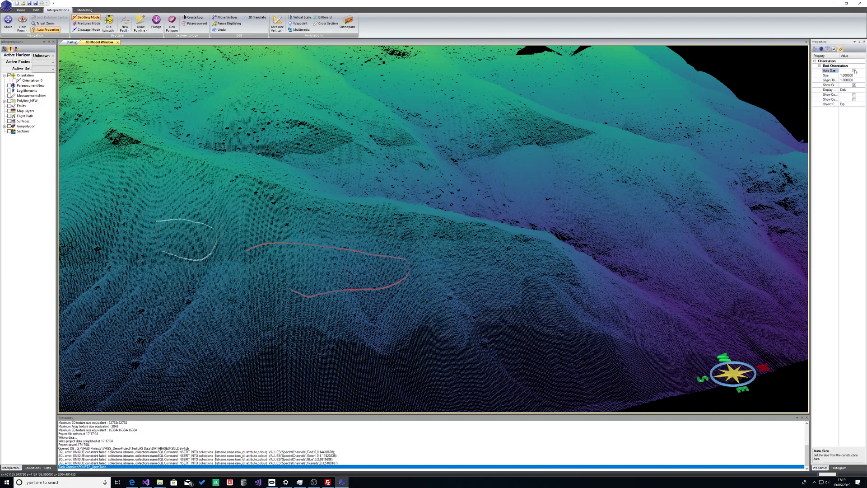
drag(219, 197, 335, 187)
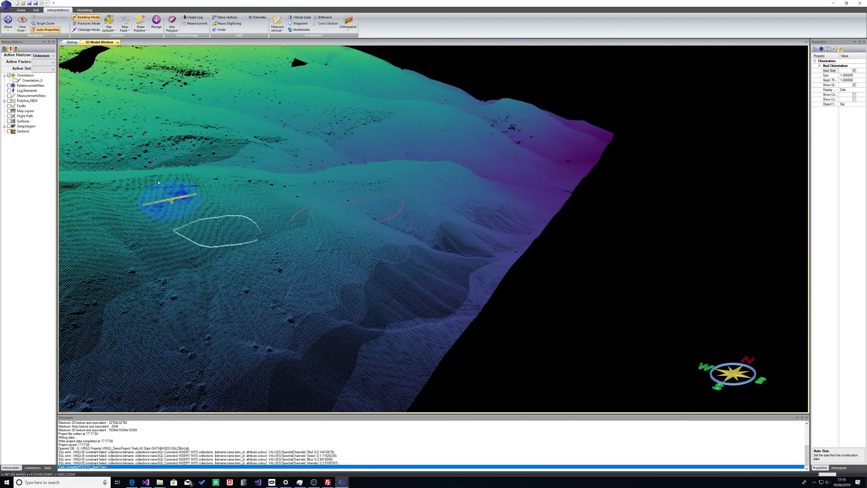
middle_drag(170, 187, 197, 208)
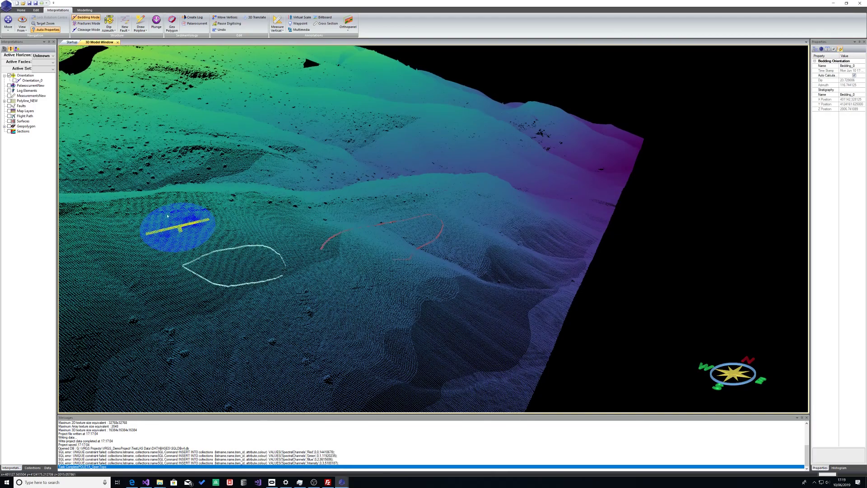
middle_drag(177, 223, 284, 224)
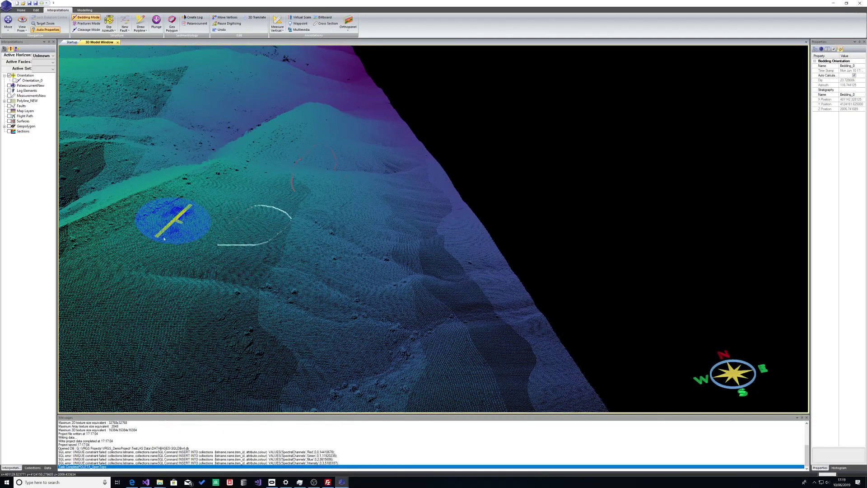
middle_drag(180, 224, 291, 190)
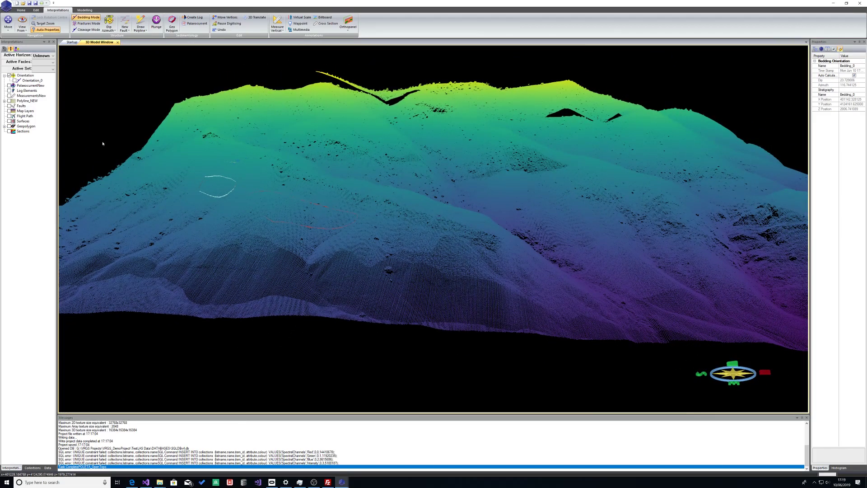
- Set the Point Clouds LOD distance to 200 while viewing the gullies close up
scroll(346, 136, up, 8)
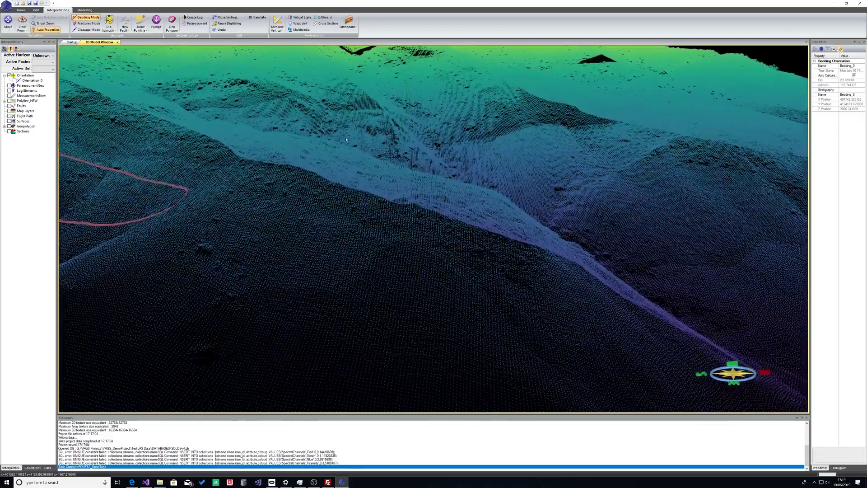
scroll(346, 140, up, 5)
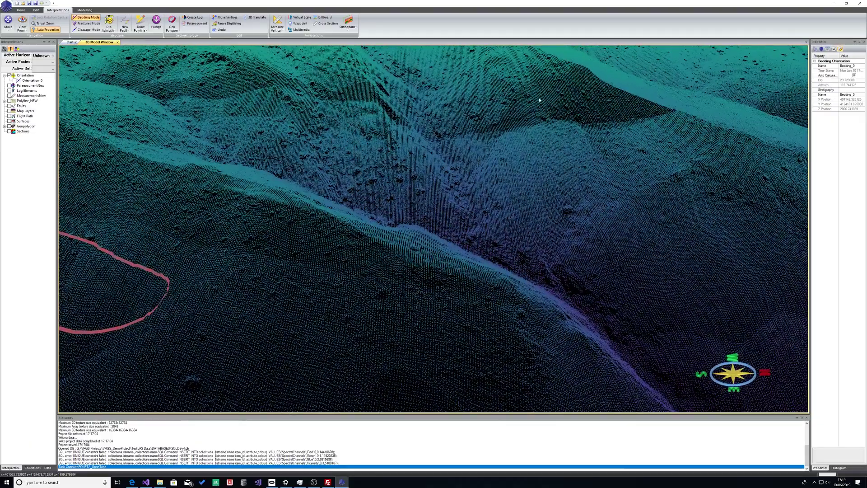
click(46, 469)
click(30, 56)
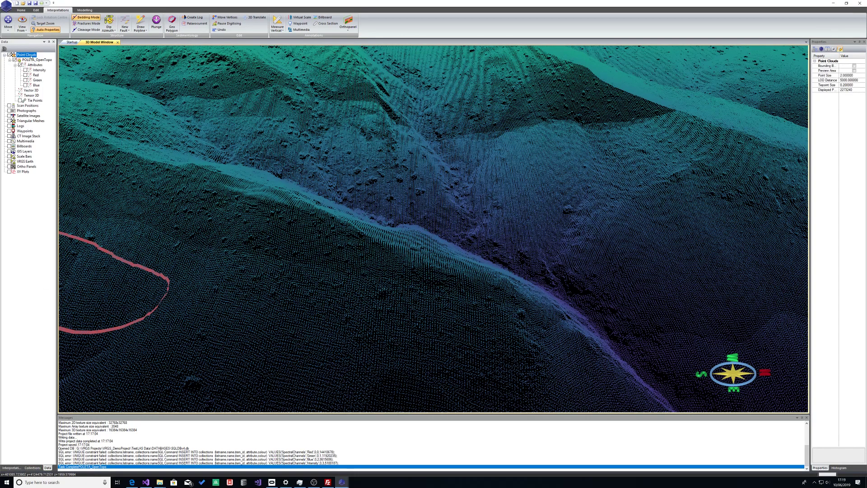
click(844, 81)
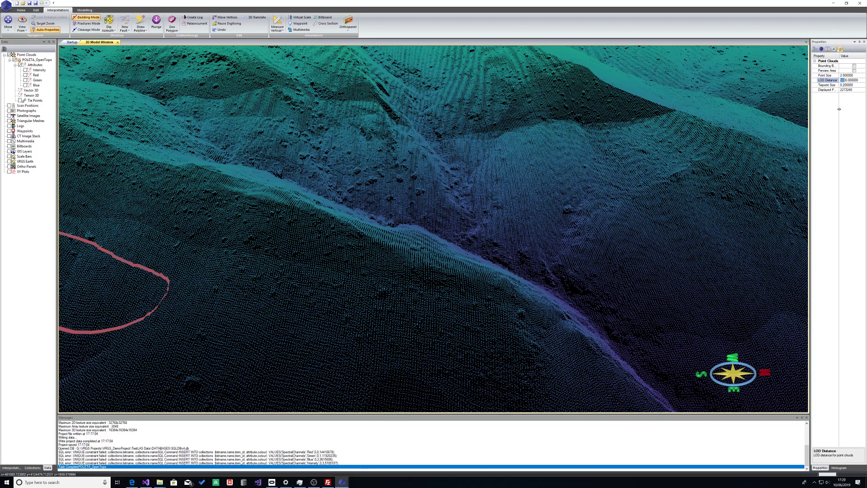
key(Return)
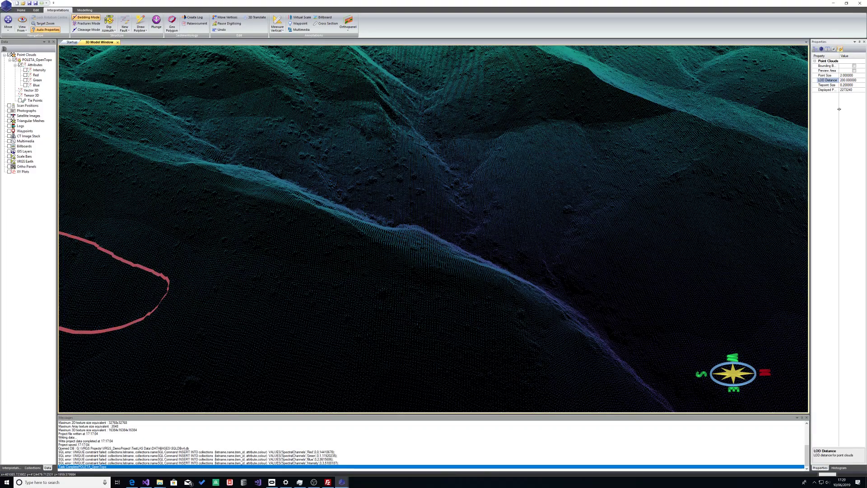
- Raise the Point Clouds LOD distance to 1000 and check the point density across the whole terrain
drag(432, 276, 409, 259)
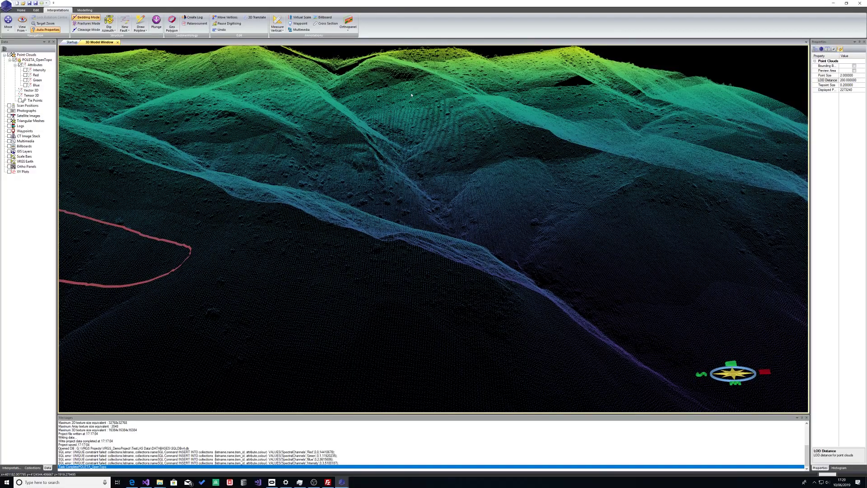
drag(405, 99, 414, 130)
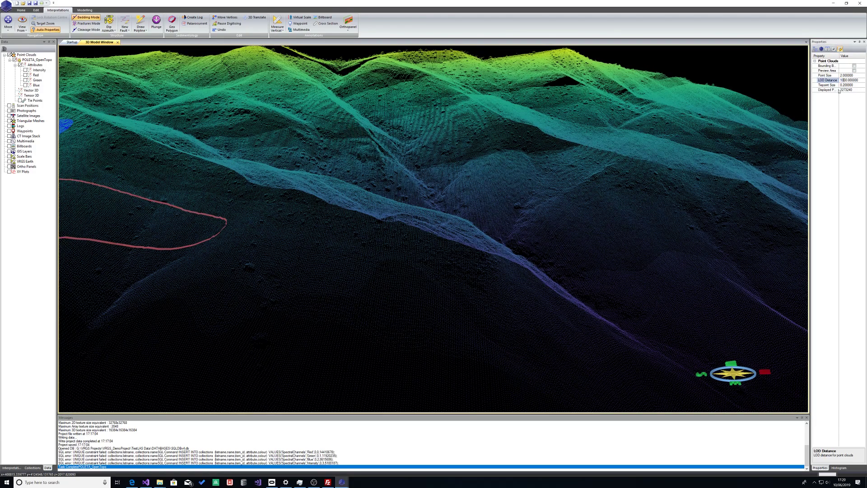
key(Return)
right_drag(470, 149, 419, 59)
scroll(411, 133, up, 5)
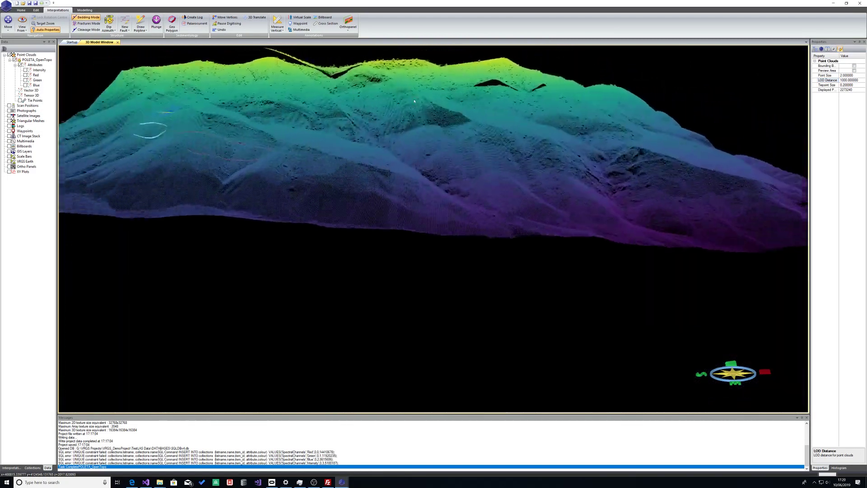
- Set the Point Clouds LOD distance to 300 and examine the terrain's point density from close up and far away
mouse_move(416, 173)
mouse_down()
mouse_move(416, 125)
mouse_move(413, 168)
mouse_up()
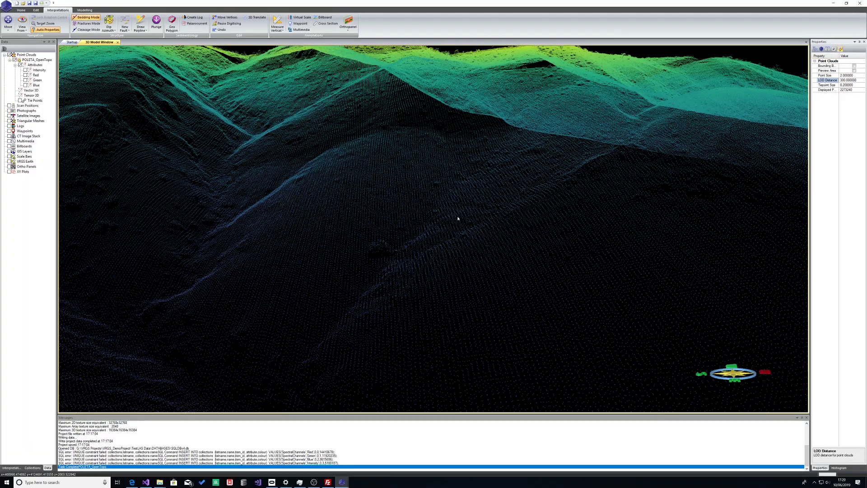
drag(459, 219, 398, 136)
right_drag(398, 136, 397, 180)
drag(397, 180, 469, 255)
scroll(469, 255, down, 5)
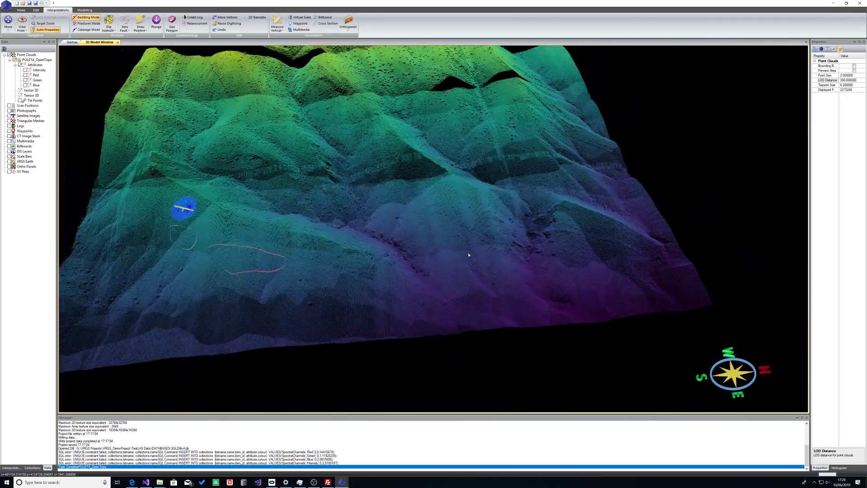
scroll(468, 255, up, 2)
scroll(469, 255, up, 2)
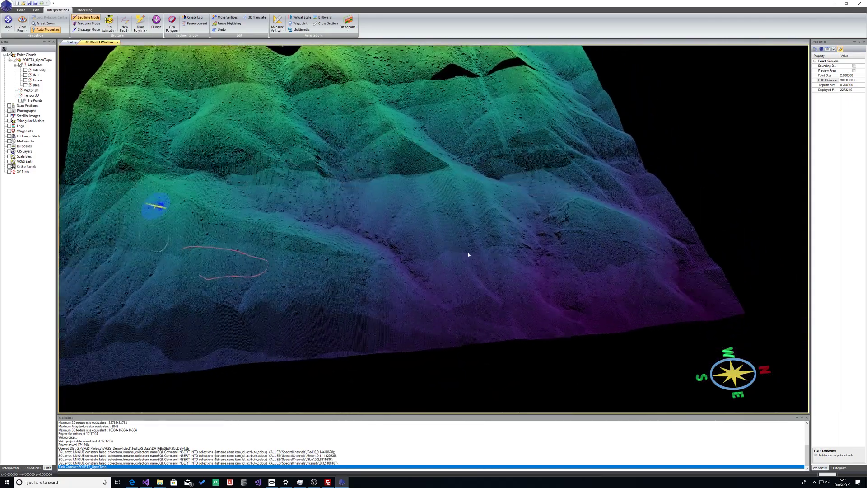
scroll(468, 255, down, 2)
scroll(468, 255, up, 2)
scroll(469, 254, up, 2)
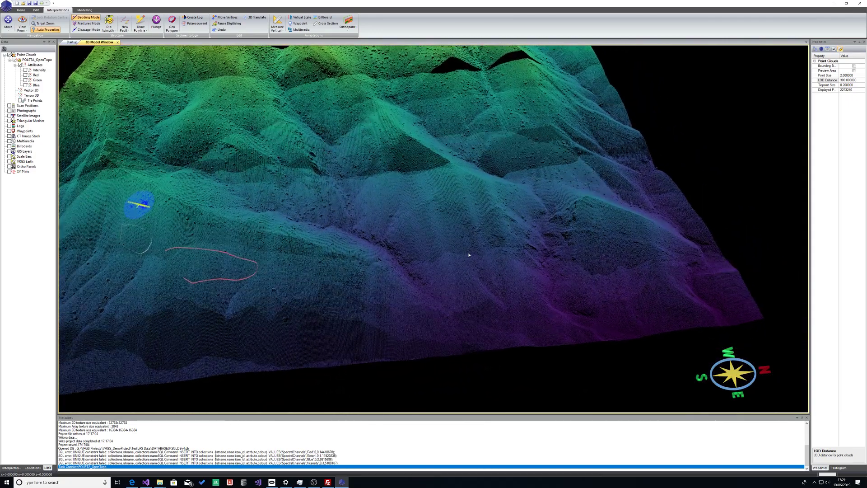
scroll(469, 255, down, 1)
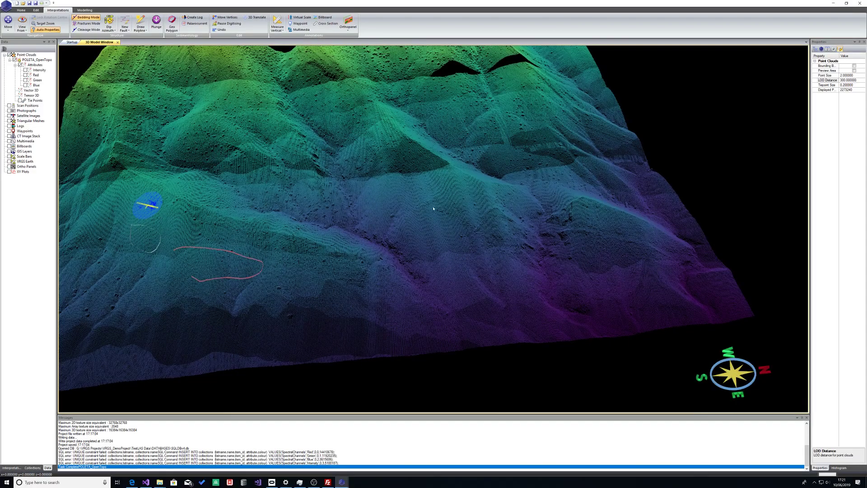
- Split the POLETA_OpenTopo point cloud into two smaller tile clouds with the Tile Split operation
scroll(429, 201, up, 2)
drag(430, 199, 395, 139)
middle_drag(395, 140, 349, 154)
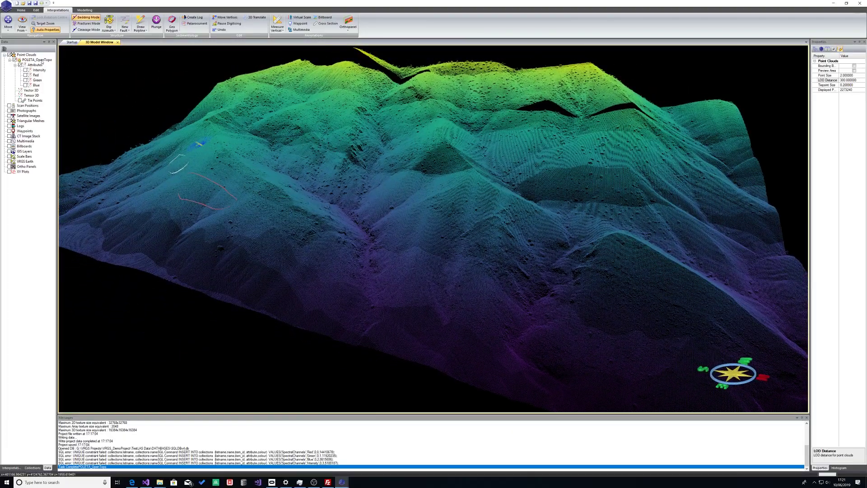
right_click(42, 61)
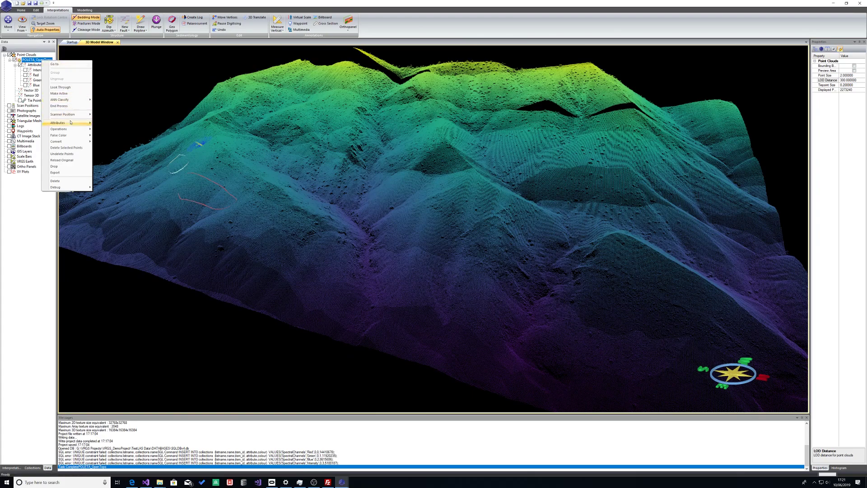
mouse_move(71, 131)
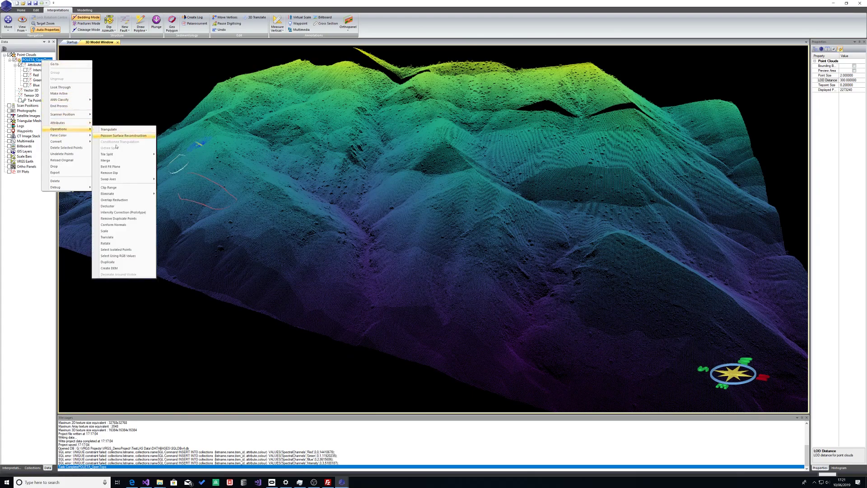
mouse_move(117, 154)
click(175, 161)
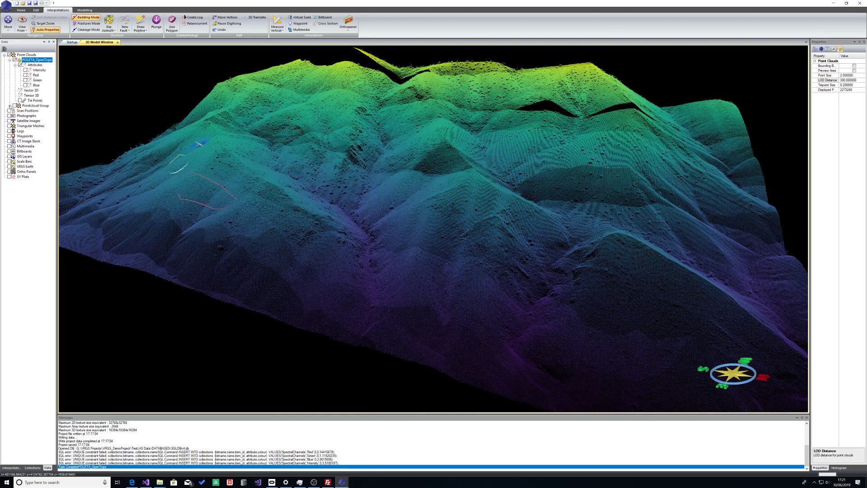
- Hide the original POLETA_OpenTopo cloud, display both split clouds in the Pointcloud Group and inspect them around the digitized interpretations
click(15, 59)
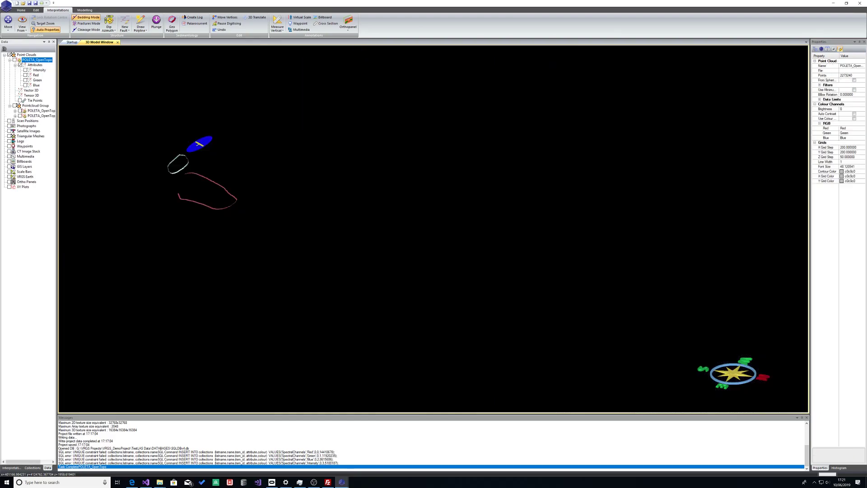
click(20, 110)
click(19, 116)
mouse_move(221, 184)
mouse_down()
mouse_move(403, 208)
mouse_move(391, 184)
mouse_move(393, 194)
mouse_move(365, 192)
mouse_move(448, 179)
mouse_up()
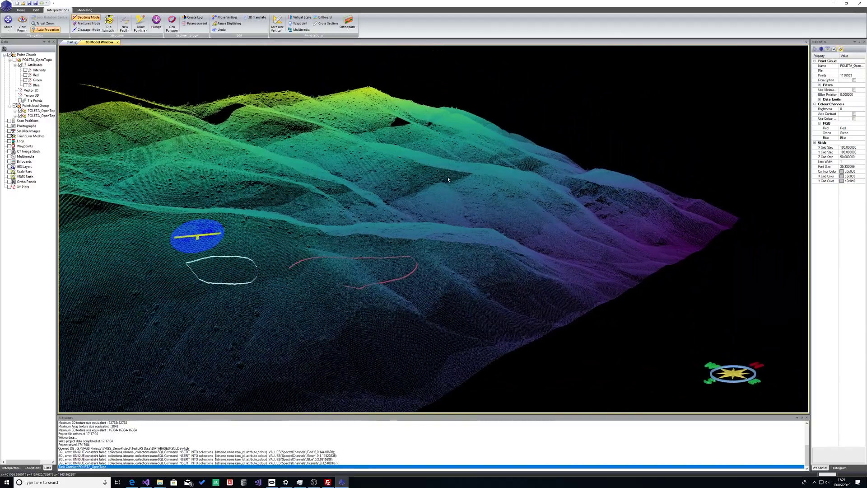